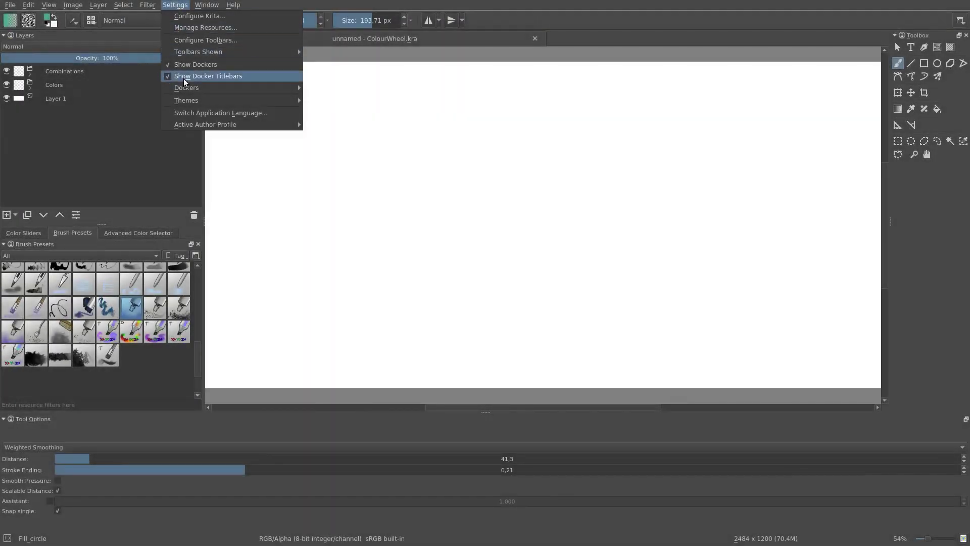
Dock the Specific Color Selector on the left and set Red 255, Green 0 for #ff0000.
mouse_move(187, 88)
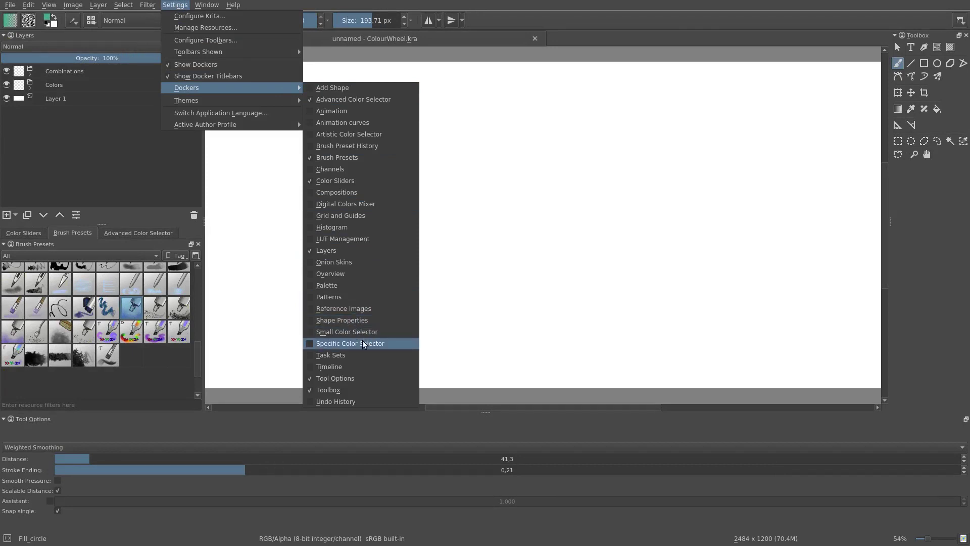
click(310, 345)
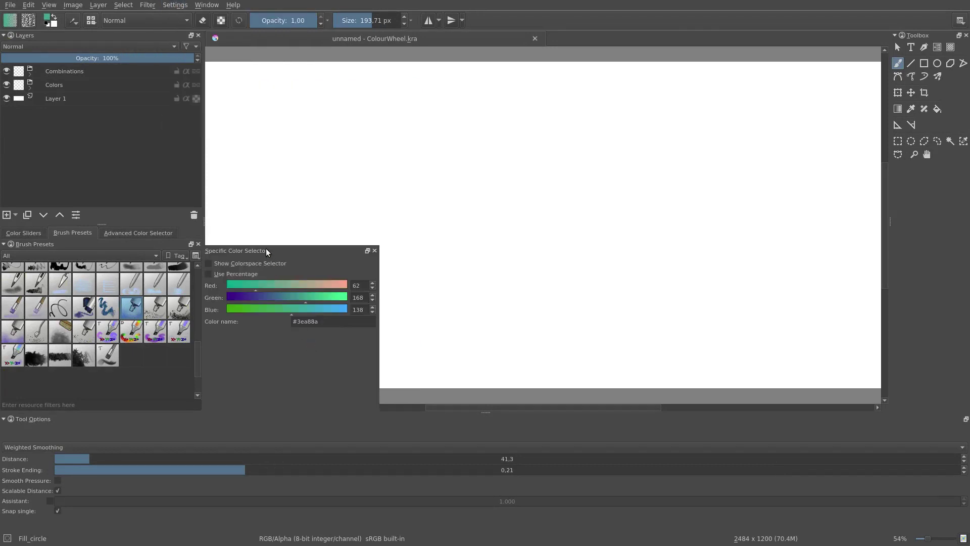
drag(269, 250, 101, 252)
drag(27, 279, 237, 283)
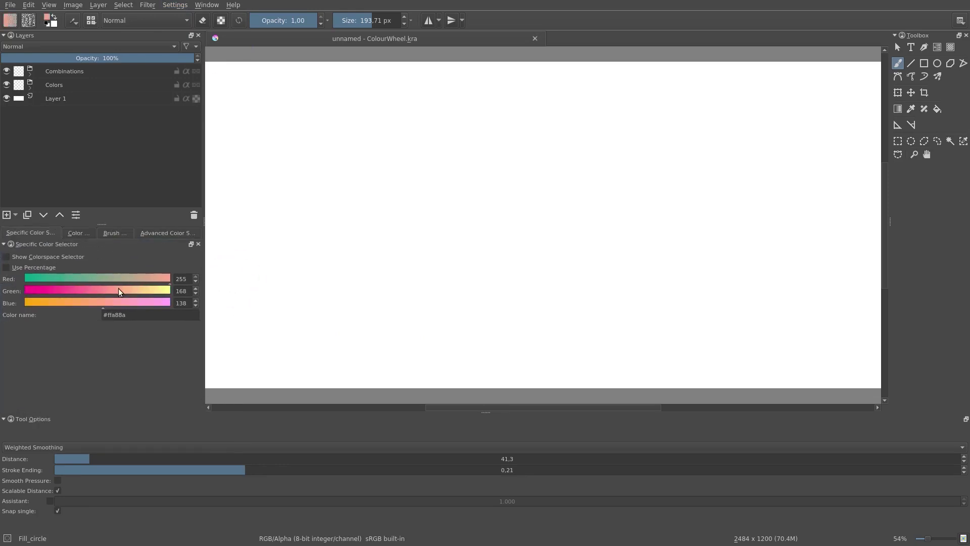
drag(114, 296, 3, 310)
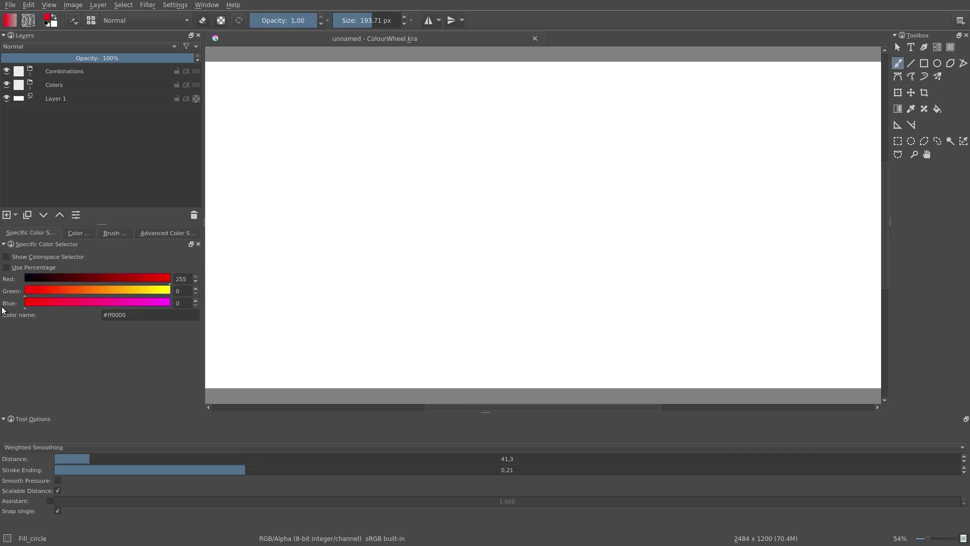
Add a new layer inside the Combinations group and paint a red blob on it.
click(80, 233)
click(115, 233)
click(360, 229)
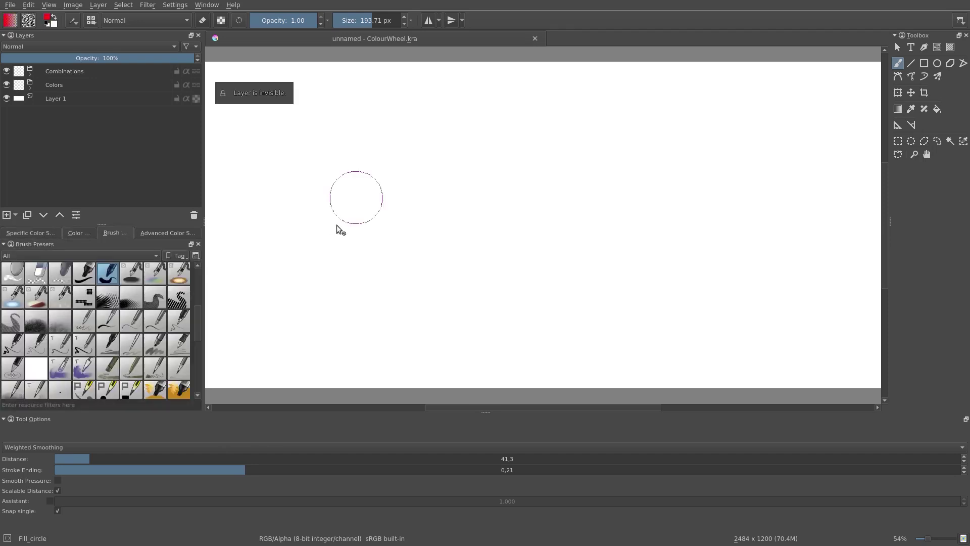
click(6, 215)
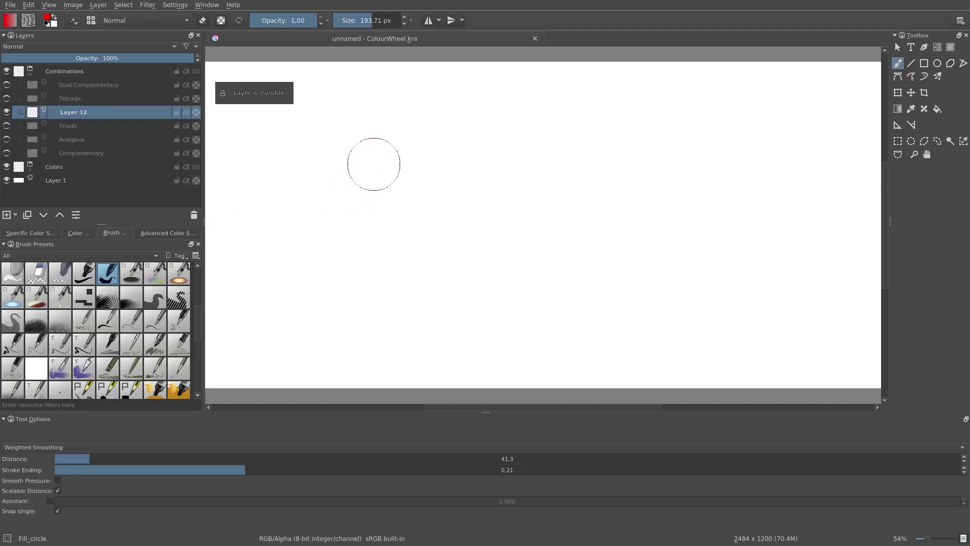
mouse_move(363, 173)
mouse_down()
mouse_move(353, 190)
mouse_move(347, 212)
mouse_up()
Raise Blue to 255 for magenta and paint a larger magenta shape beside the blob.
click(51, 233)
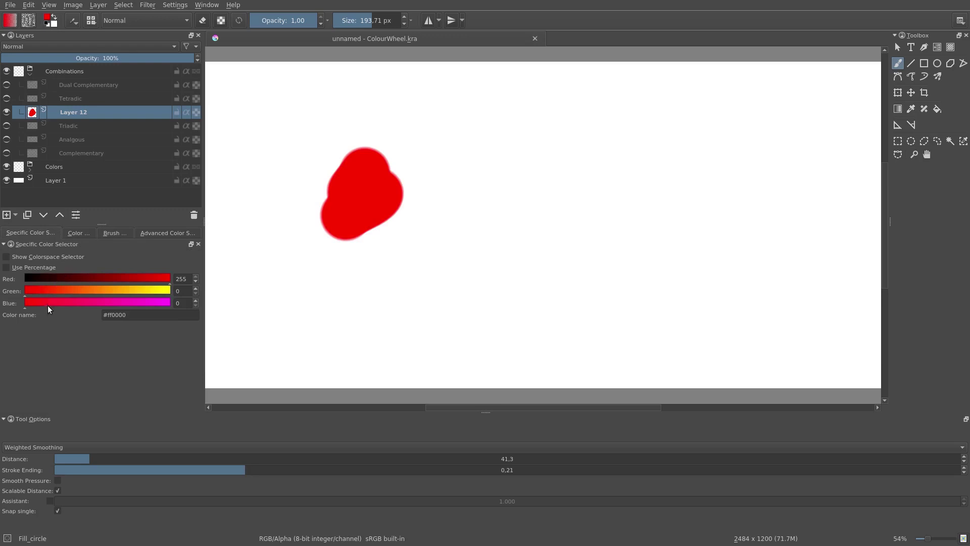
drag(52, 302, 172, 303)
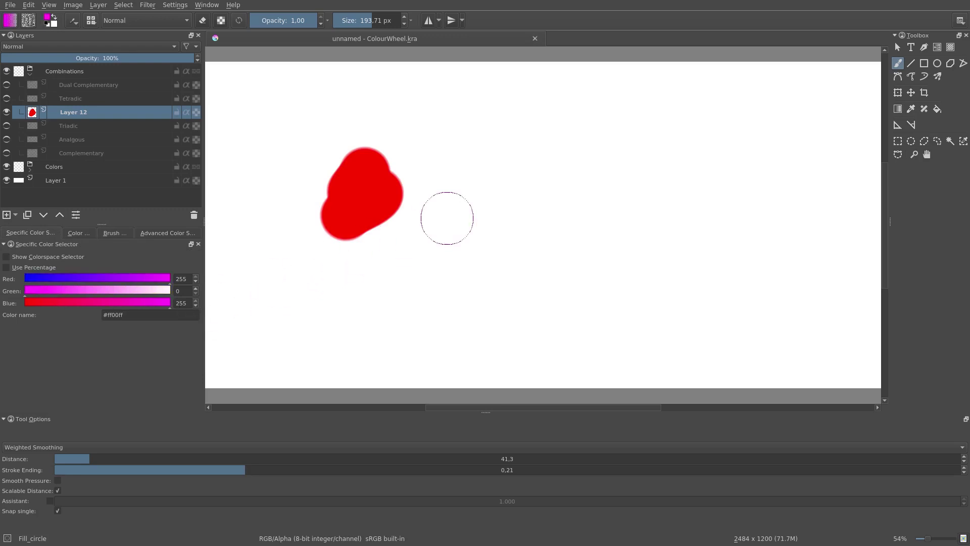
mouse_move(430, 190)
mouse_down()
mouse_move(479, 198)
mouse_move(430, 226)
mouse_move(417, 258)
mouse_move(491, 271)
mouse_move(478, 287)
mouse_move(506, 288)
mouse_up()
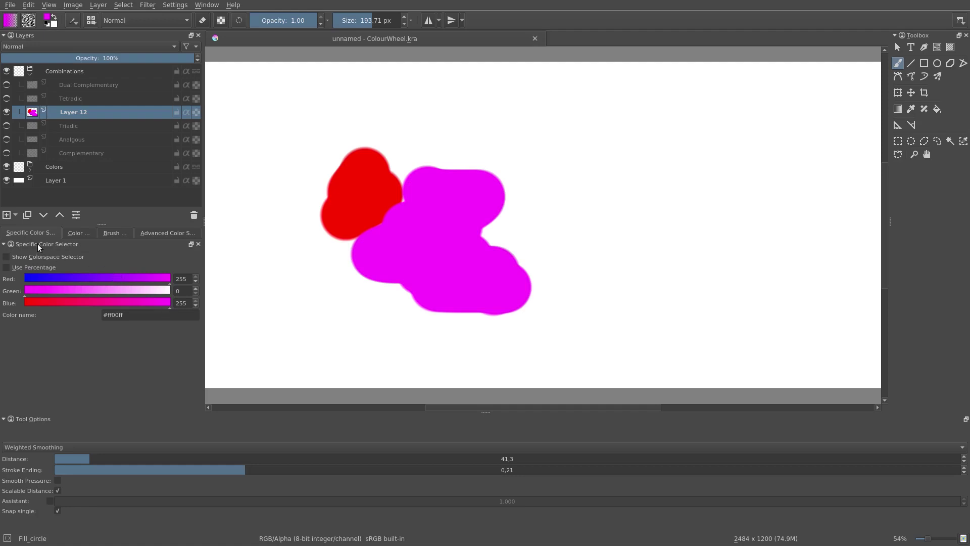
Close the Specific Color Selector, adjust hue, lightness and saturation sliders, then delete Layer 12.
click(198, 244)
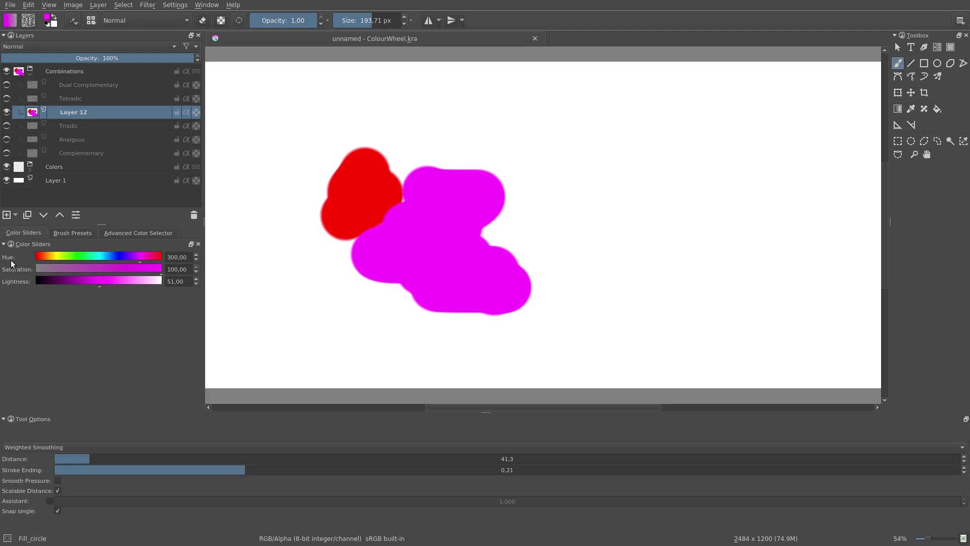
click(37, 257)
drag(66, 274, 31, 273)
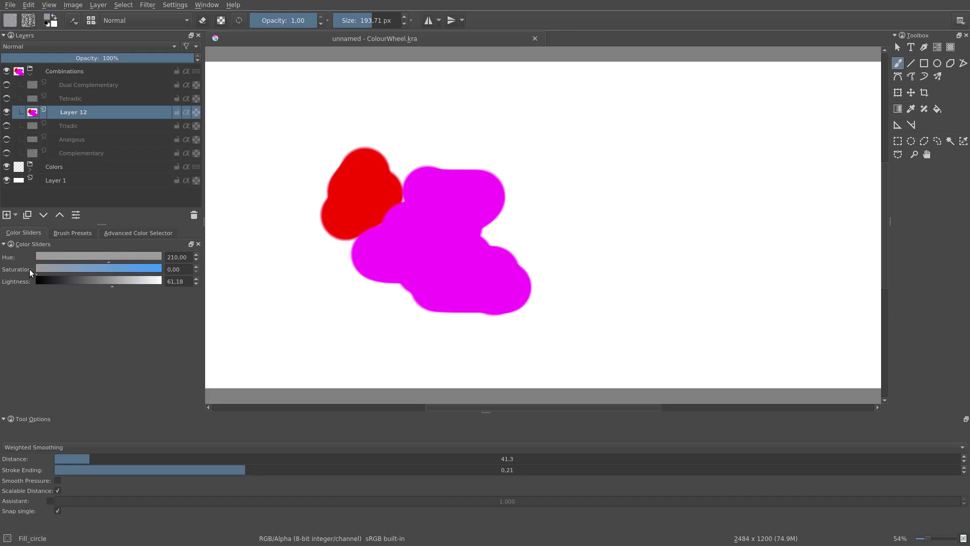
drag(30, 273, 97, 286)
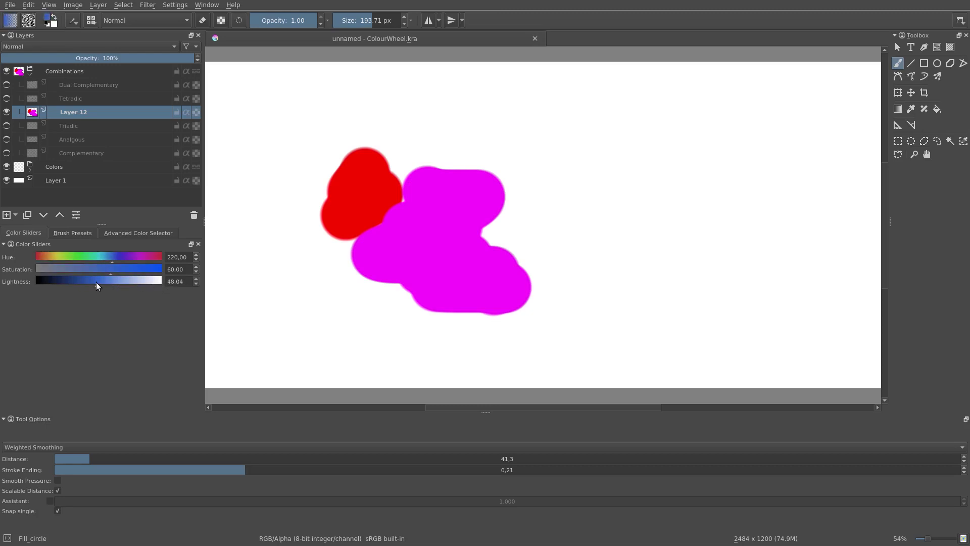
click(194, 216)
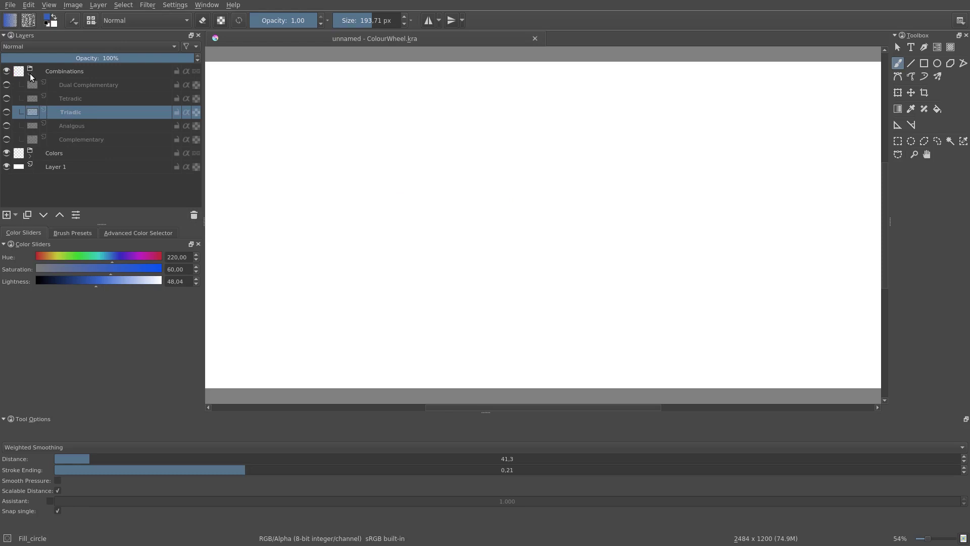
Select the Colors group and pick a pale green on the Advanced Color Selector wheel.
click(56, 85)
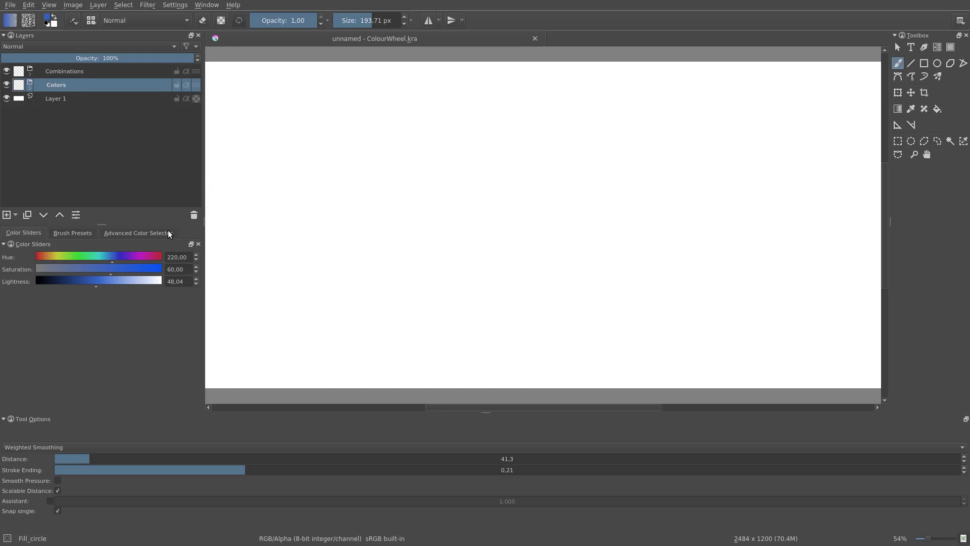
click(166, 233)
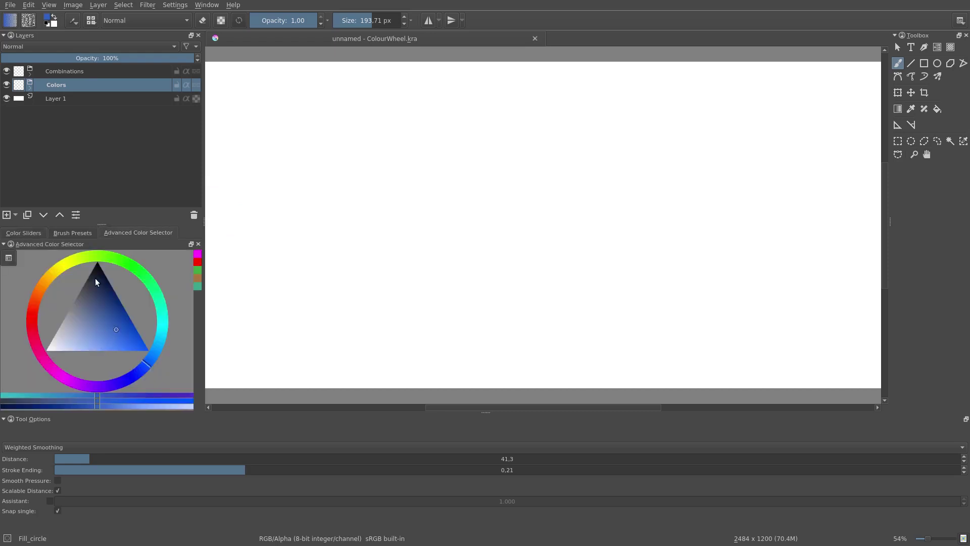
mouse_move(107, 255)
mouse_down()
mouse_move(170, 346)
mouse_move(101, 391)
mouse_move(46, 283)
mouse_move(103, 266)
mouse_up()
drag(96, 331, 101, 353)
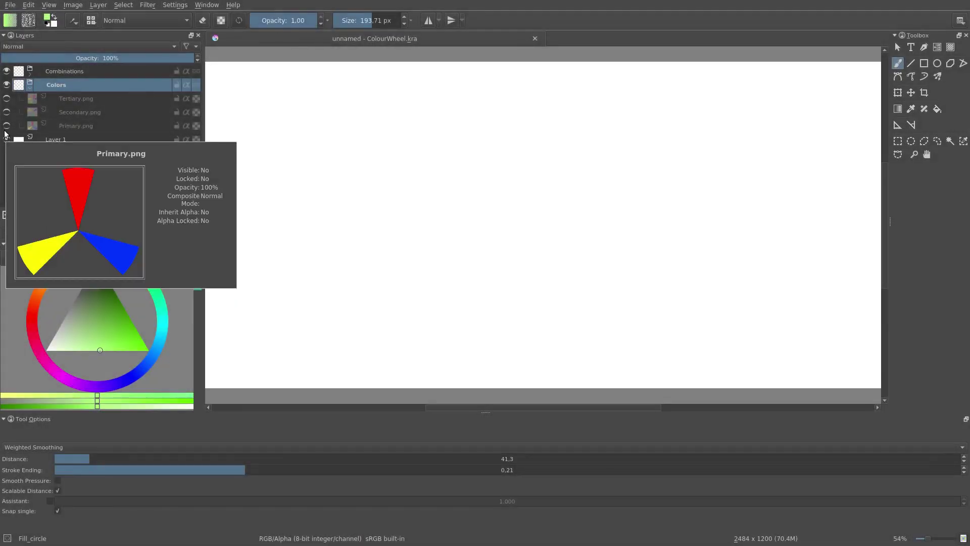
Turn on visibility of the Primary.png, Secondary.png and Tertiary.png layers.
click(6, 126)
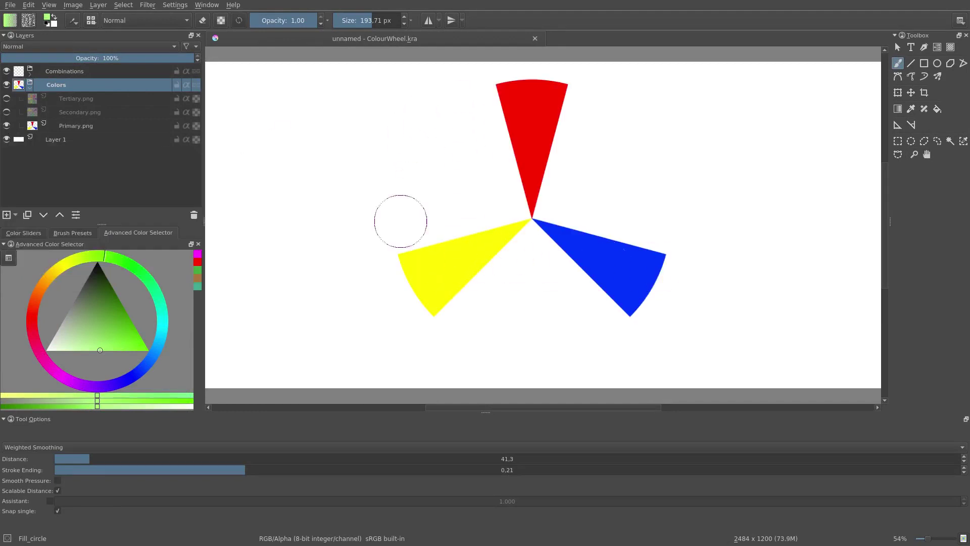
click(68, 114)
click(6, 112)
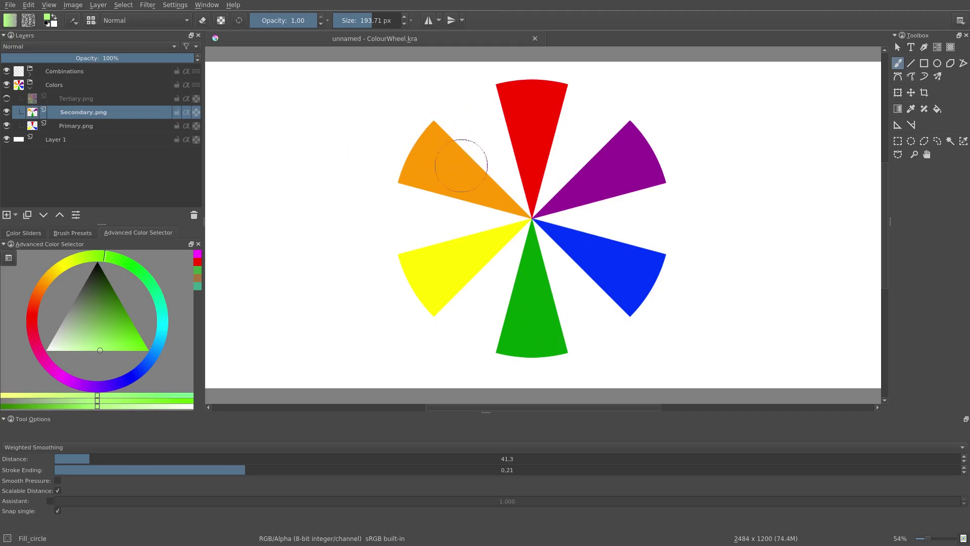
click(6, 99)
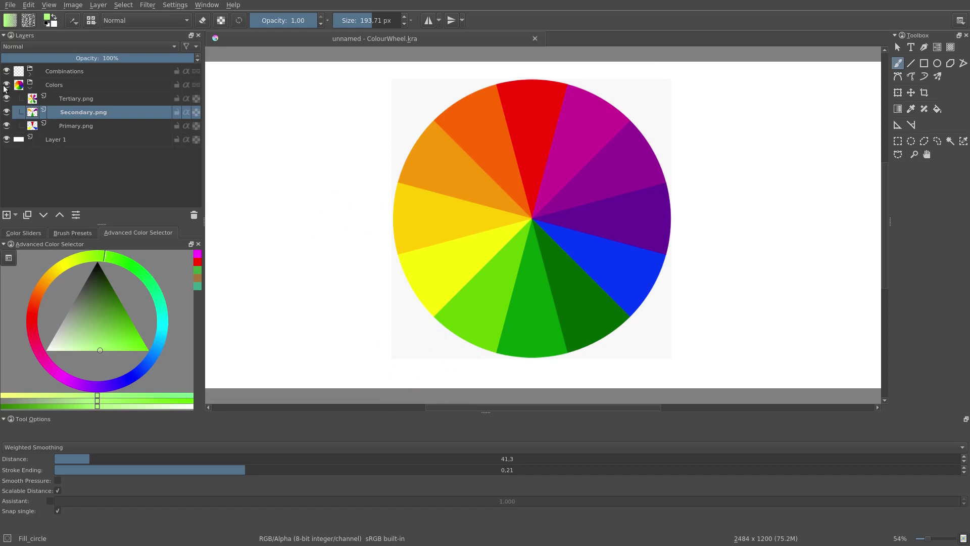
mouse_move(5, 89)
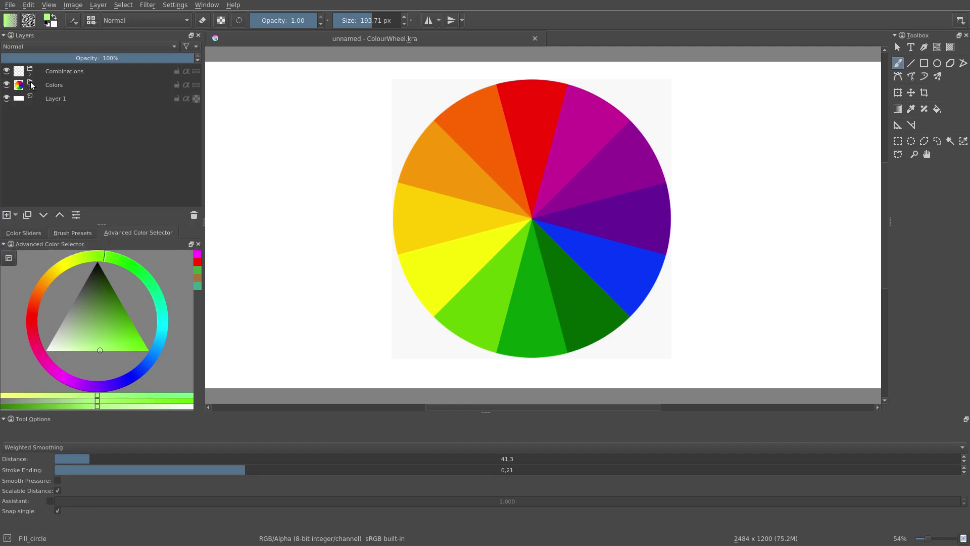
Expand the Combinations group and preview the Complementary overlay, then hide it.
mouse_move(31, 77)
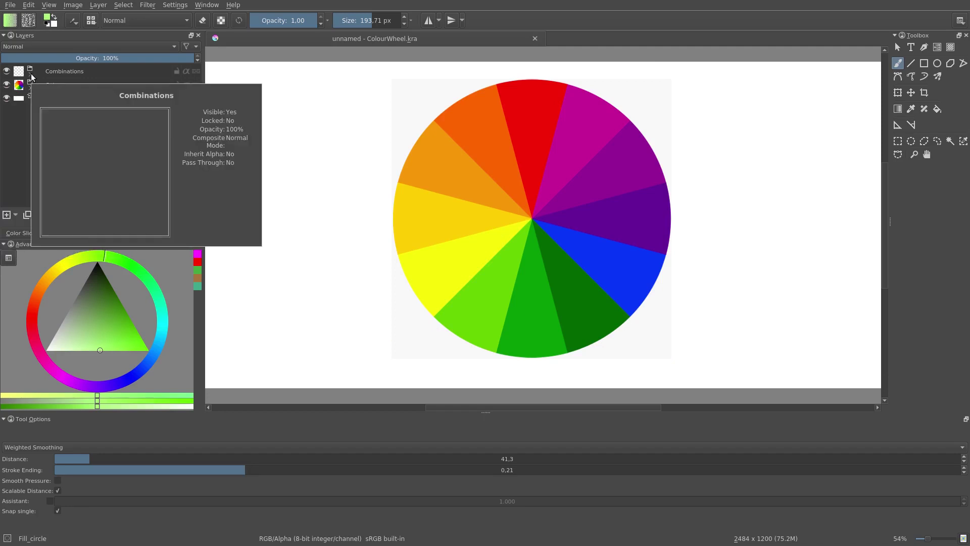
click(30, 76)
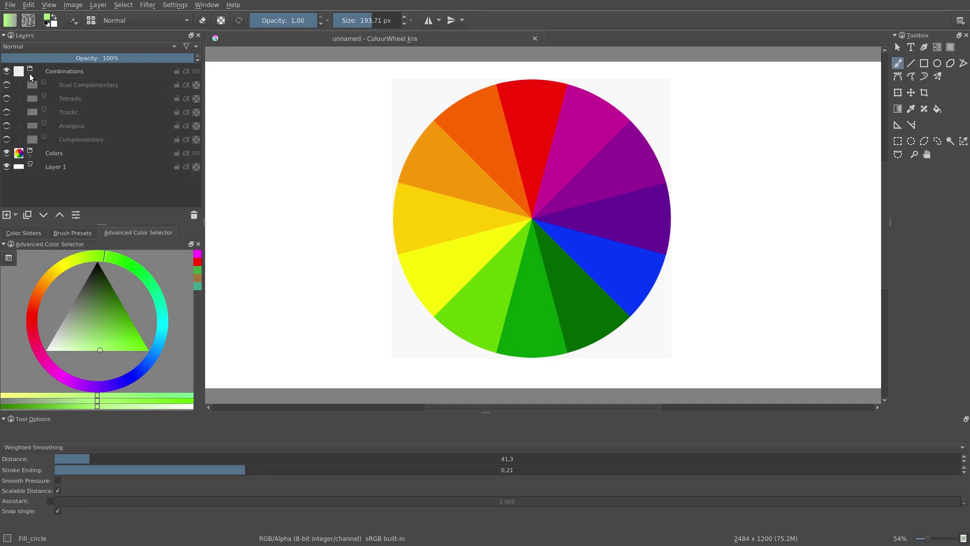
click(37, 139)
key(ctrl+t)
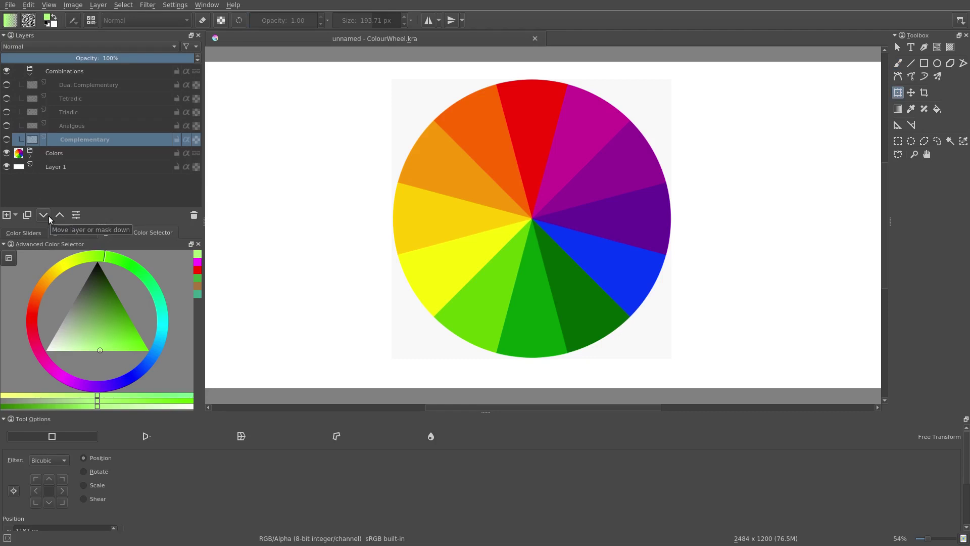
click(7, 139)
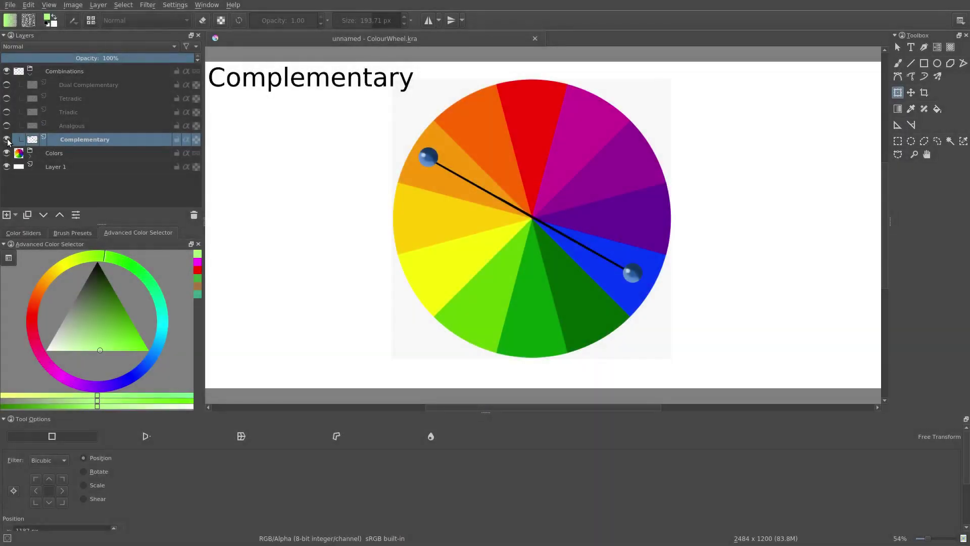
click(7, 140)
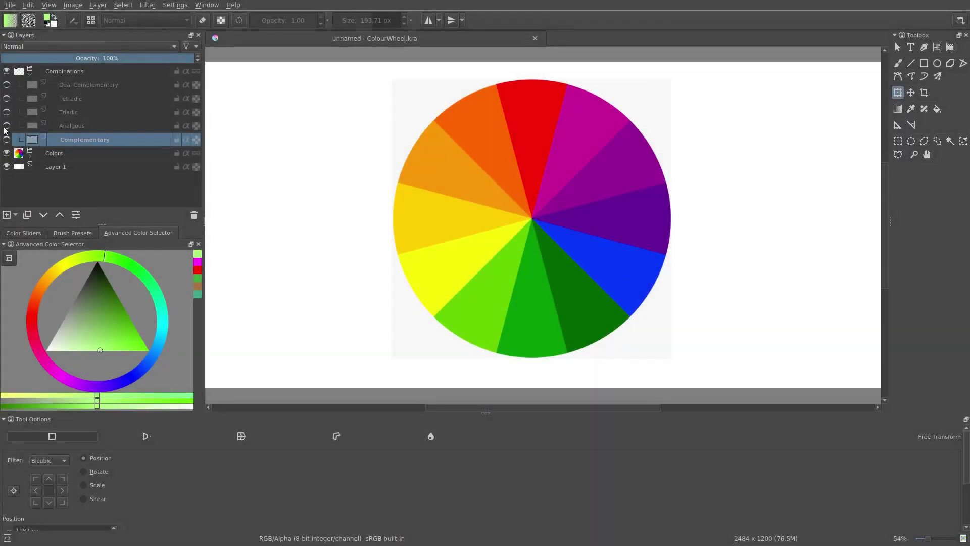
Preview the Analogous, Triadic, Tetradic and Dual Complementary overlays one by one, hiding each again.
click(5, 128)
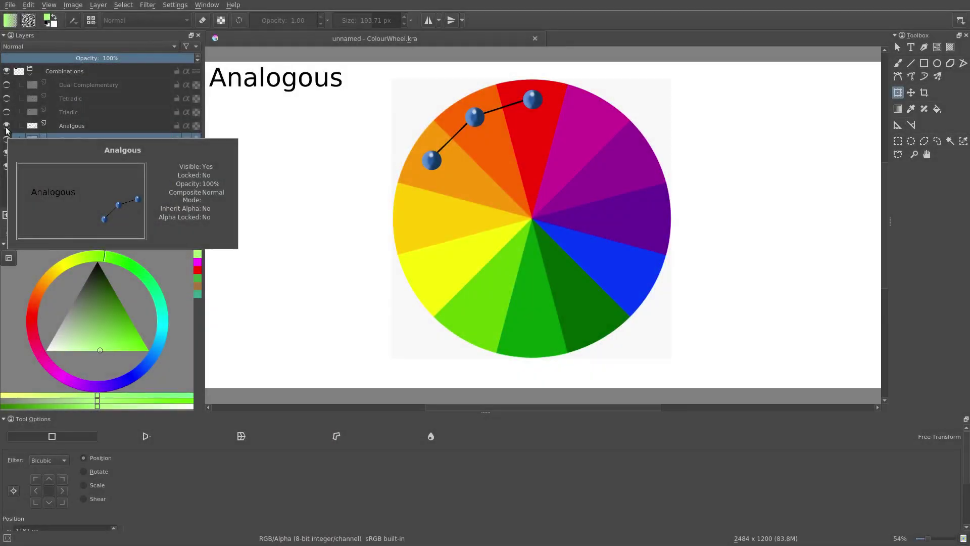
click(6, 126)
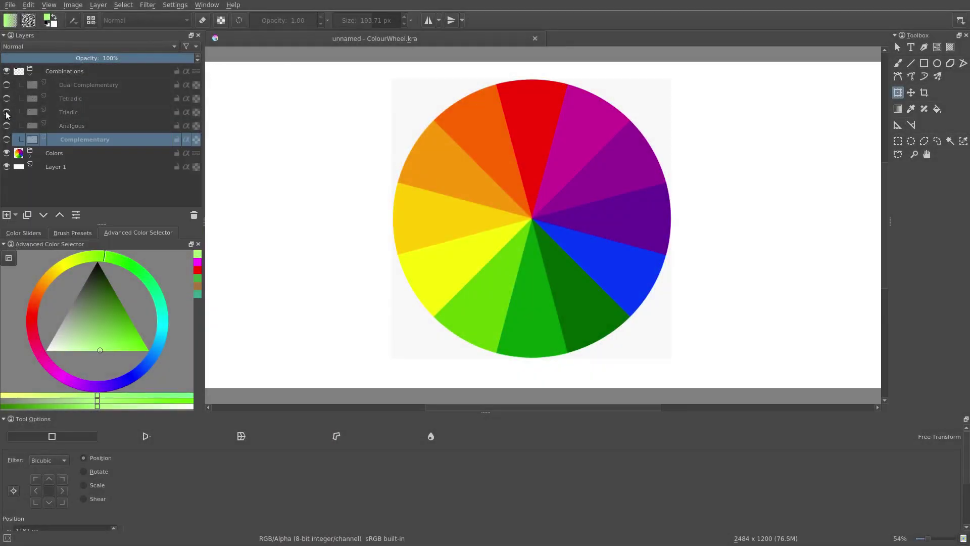
click(6, 113)
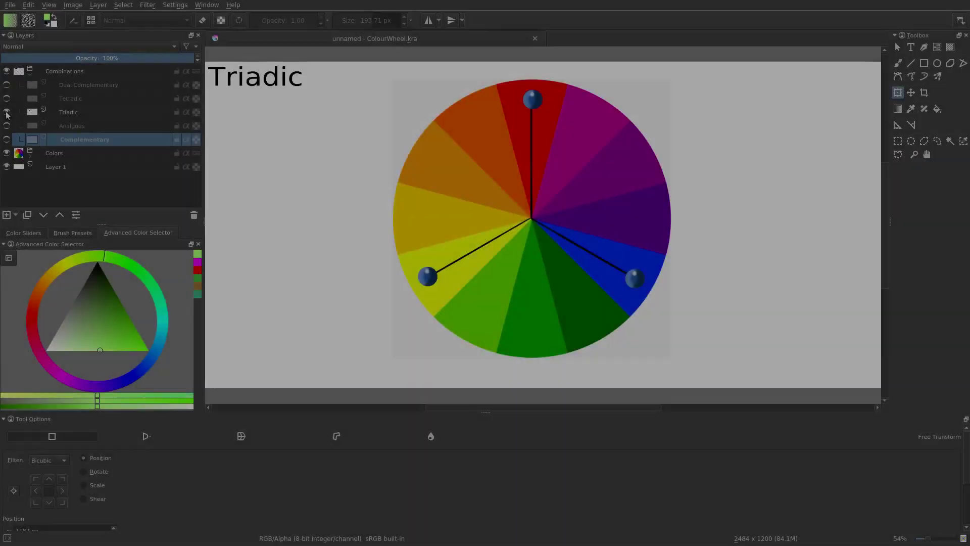
click(6, 113)
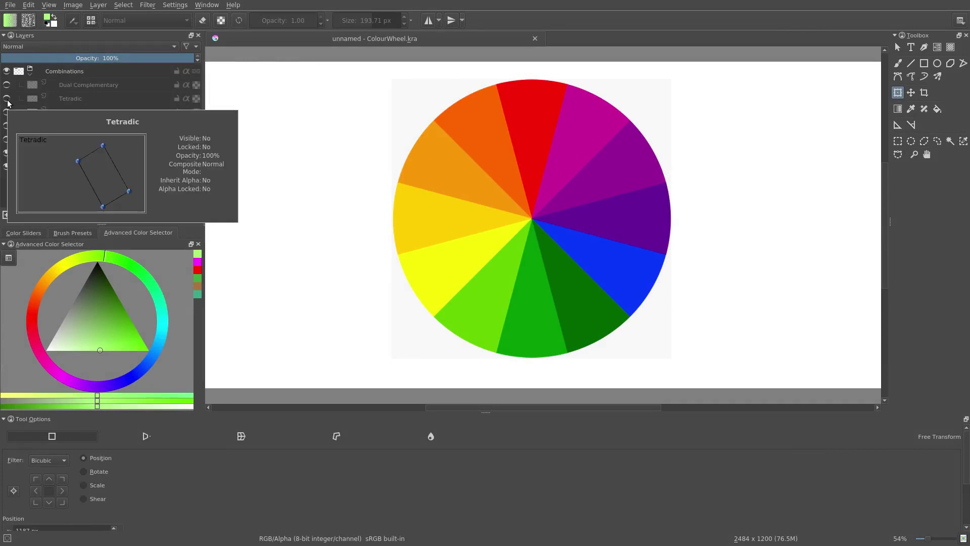
click(7, 99)
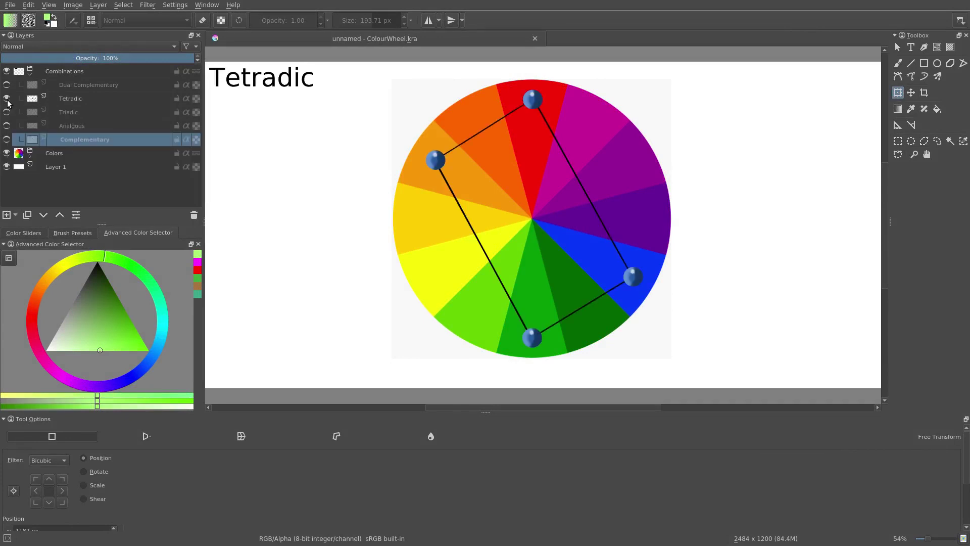
click(7, 99)
click(7, 84)
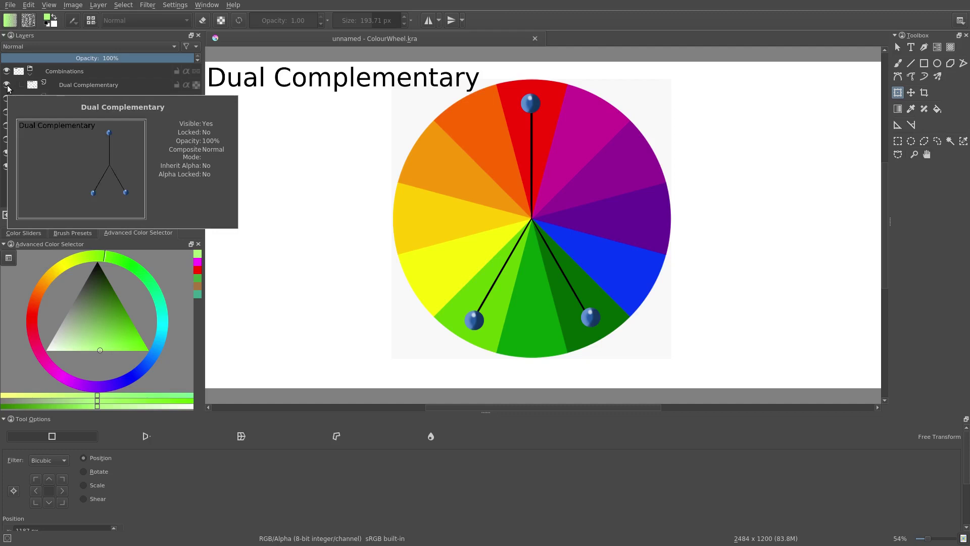
click(7, 85)
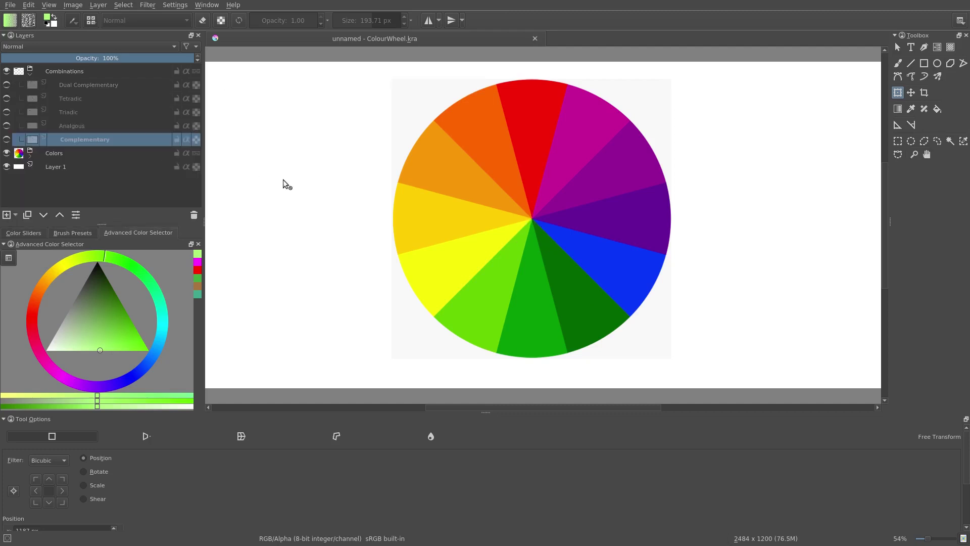